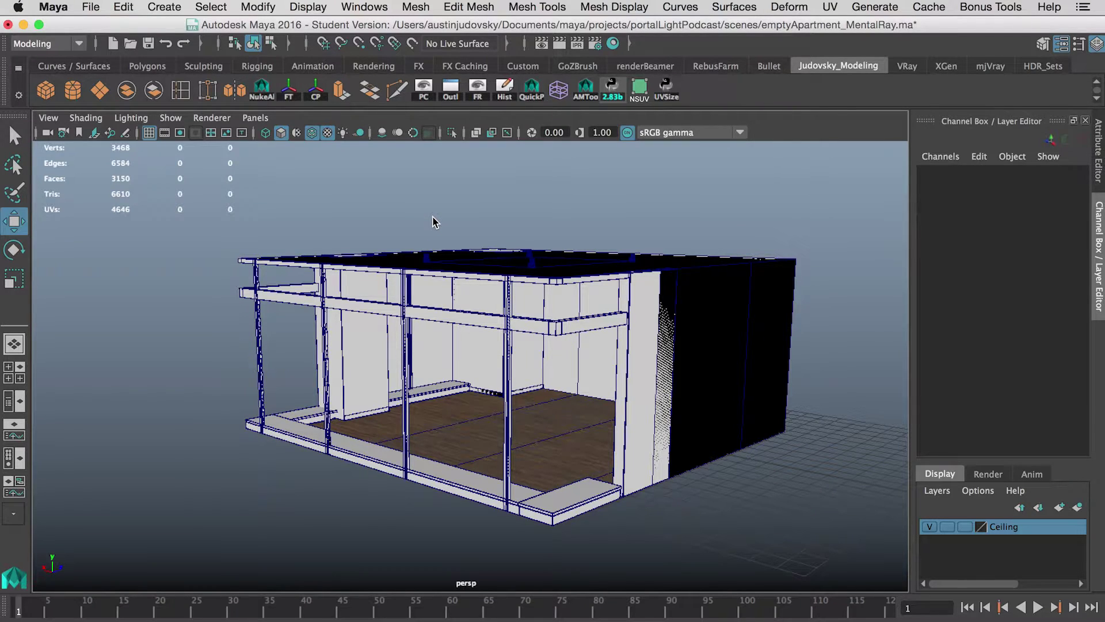
Orbit and zoom the perspective view to inspect the apartment model from several angles.
{"action": "left_click_drag", "start_coordinate": [433, 222], "coordinate": [419, 267], "text": "alt"}
{"action": "scroll", "coordinate": [477, 225], "scroll_direction": "up", "scroll_amount": 5}
{"action": "scroll", "coordinate": [568, 246], "scroll_direction": "down", "scroll_amount": 5}
{"action": "scroll", "coordinate": [544, 257], "scroll_direction": "up", "scroll_amount": 5}
{"action": "scroll", "coordinate": [544, 257], "scroll_direction": "up", "scroll_amount": 3}
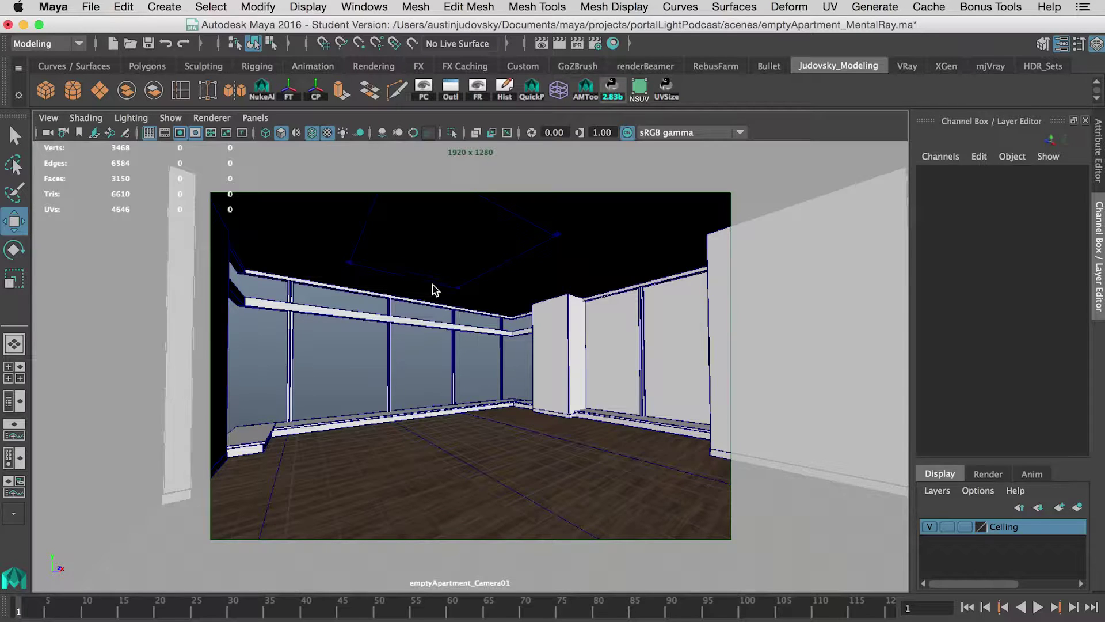
Open Render Settings with mental ray as the renderer and review the Common and Quality tabs.
{"action": "left_click", "coordinate": [596, 48]}
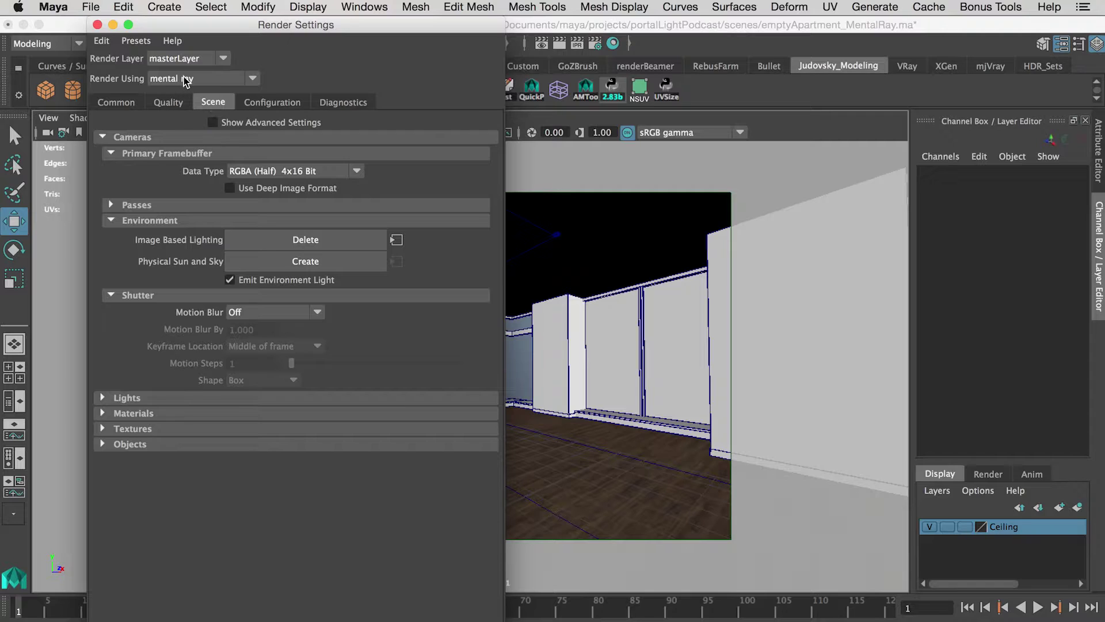
{"action": "left_click", "coordinate": [218, 79]}
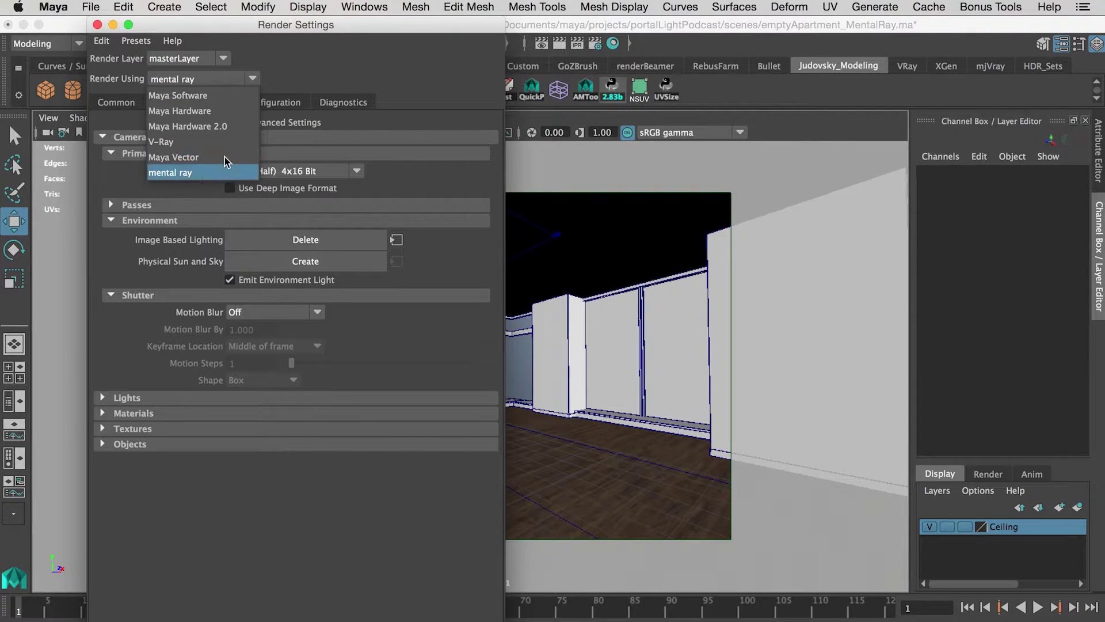
{"action": "left_click", "coordinate": [224, 171]}
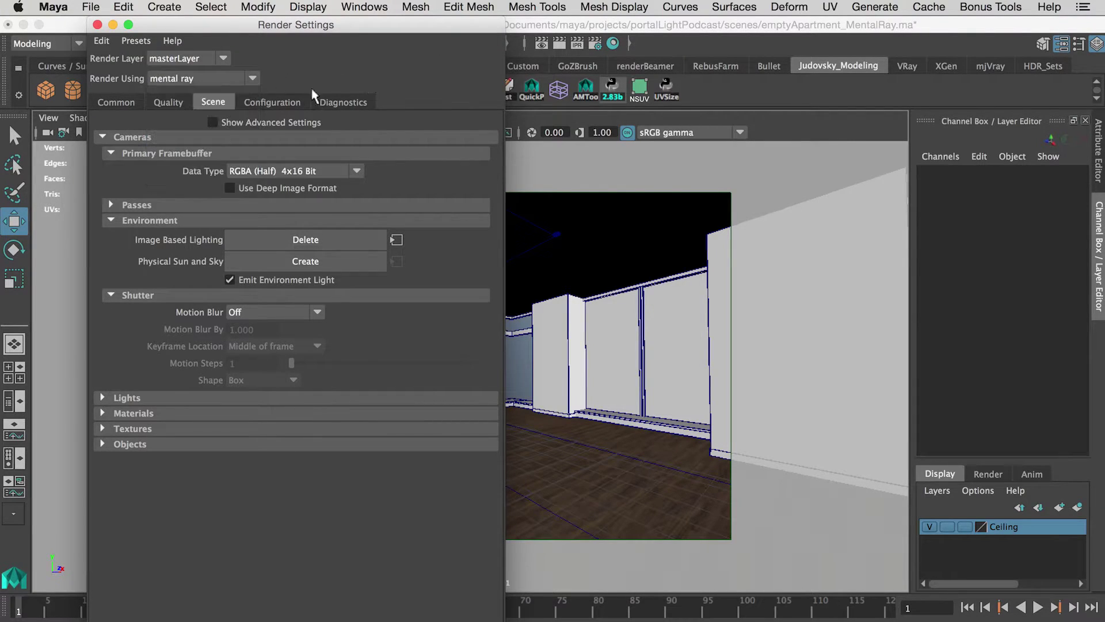
{"action": "left_click", "coordinate": [120, 101]}
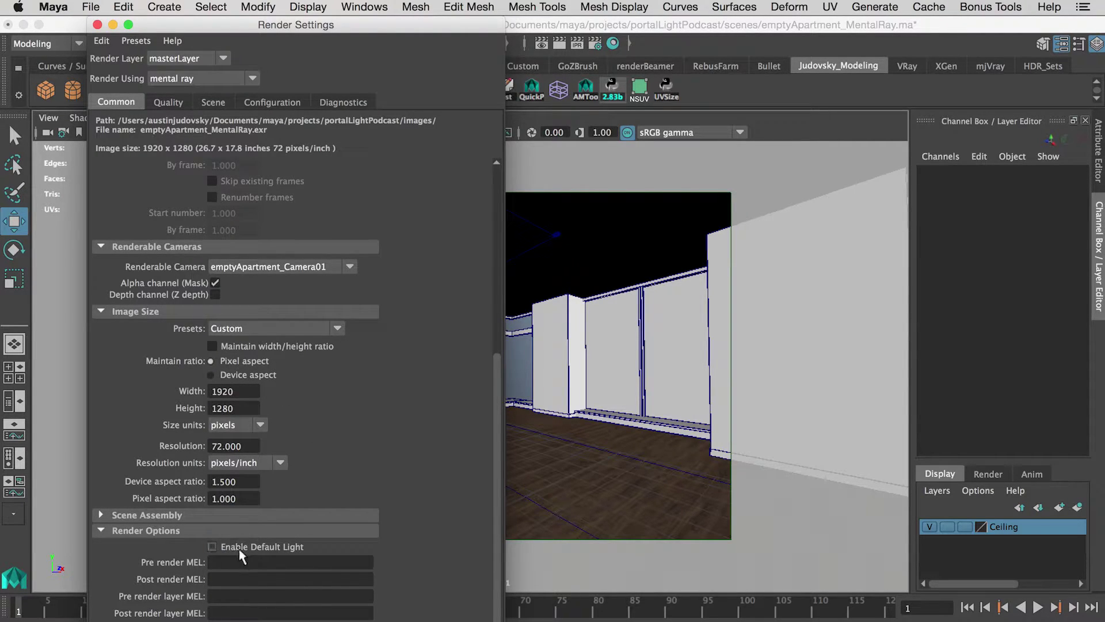
{"action": "left_click", "coordinate": [161, 102]}
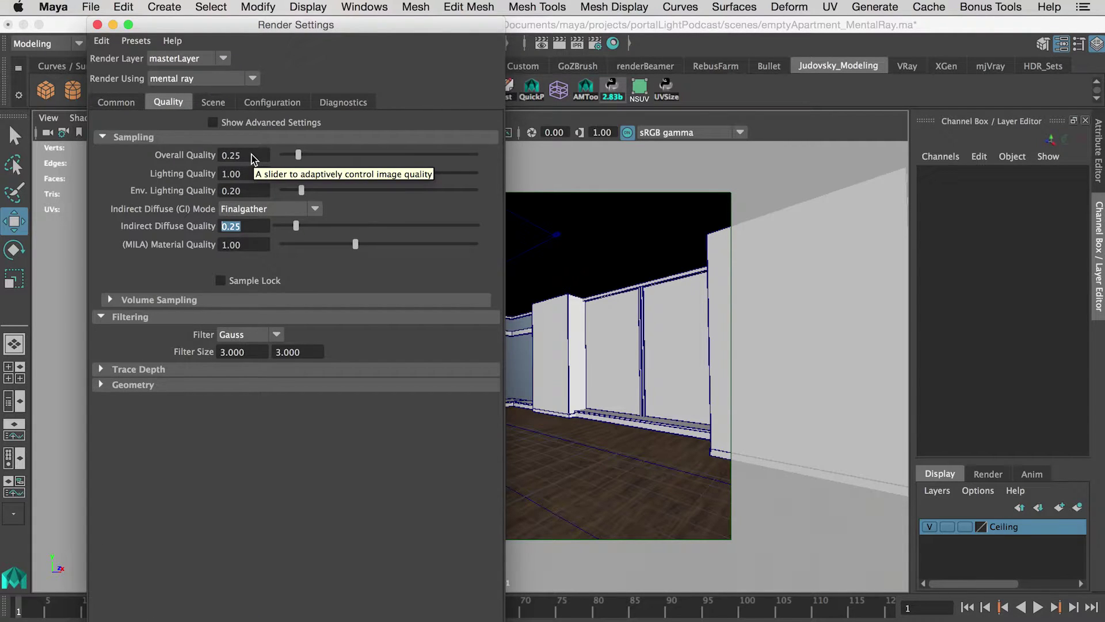
Create Image Based Lighting in the Environment settings using hdrmaps_com_free_067_Bg.jpg.
{"action": "left_click", "coordinate": [214, 104]}
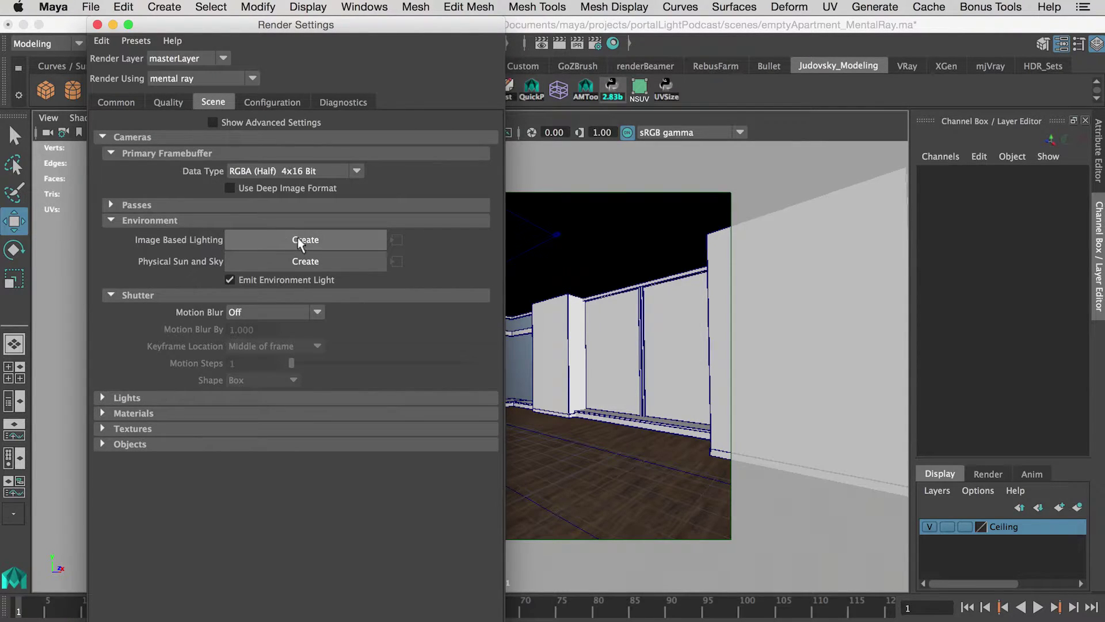
{"action": "left_click", "coordinate": [340, 243]}
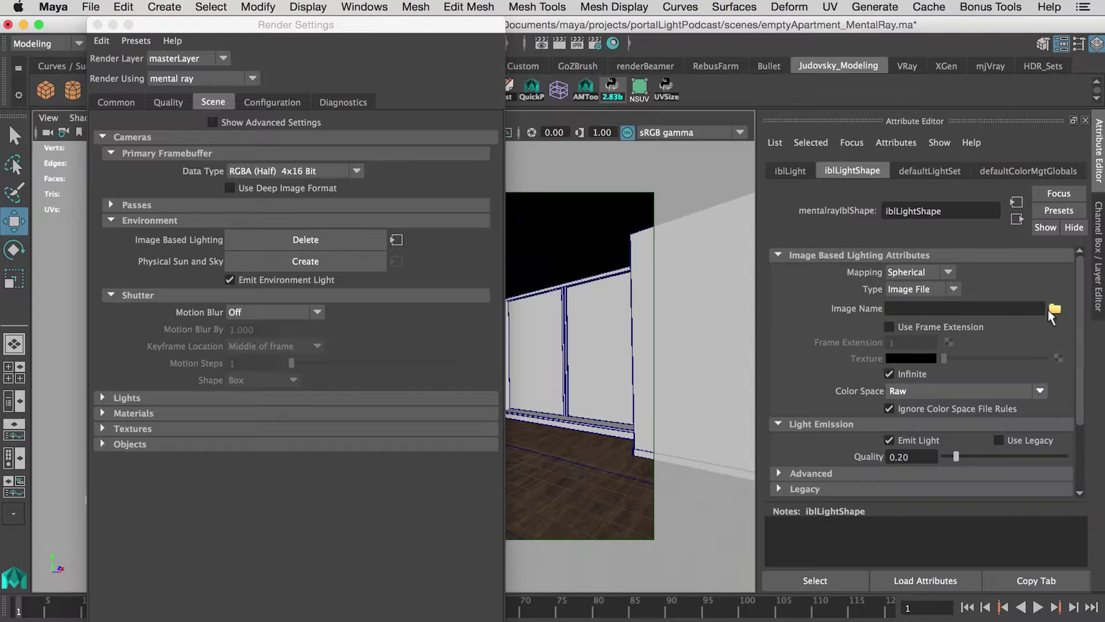
{"action": "left_click", "coordinate": [1055, 309]}
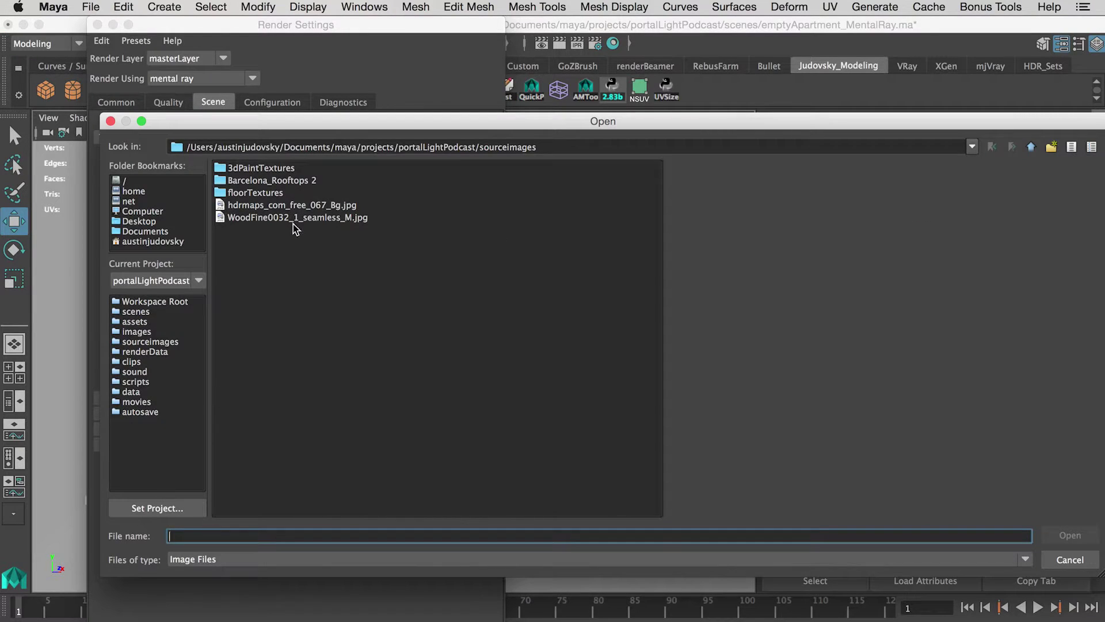
{"action": "left_click", "coordinate": [292, 204]}
{"action": "left_click", "coordinate": [1070, 535]}
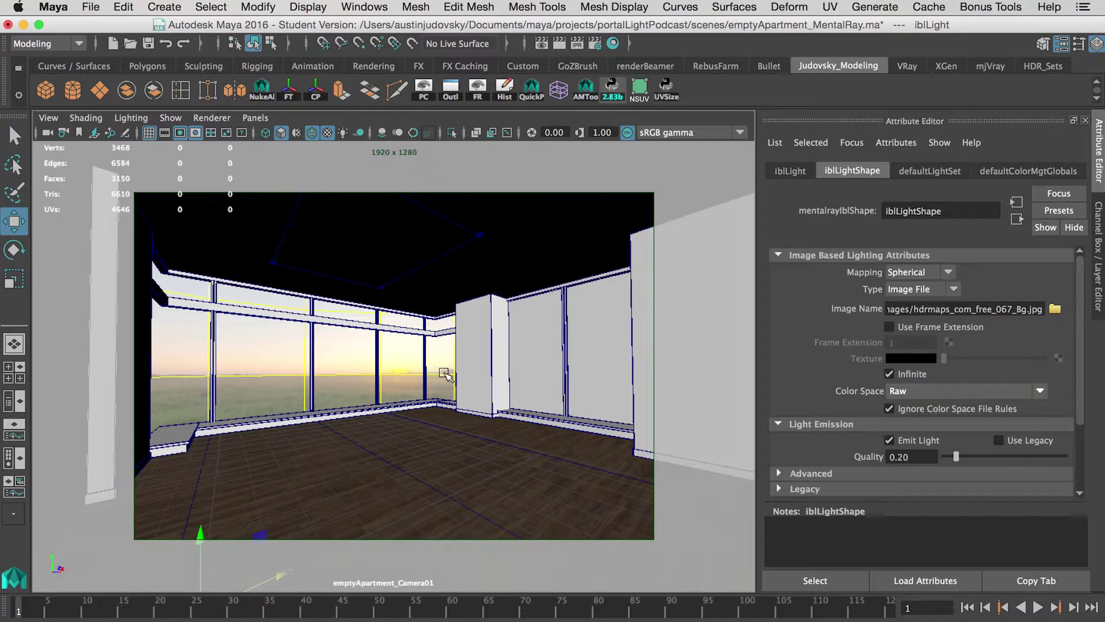
{"action": "key", "text": "space"}
{"action": "left_click_drag", "start_coordinate": [533, 301], "coordinate": [410, 335], "text": "alt"}
{"action": "key", "text": "e"}
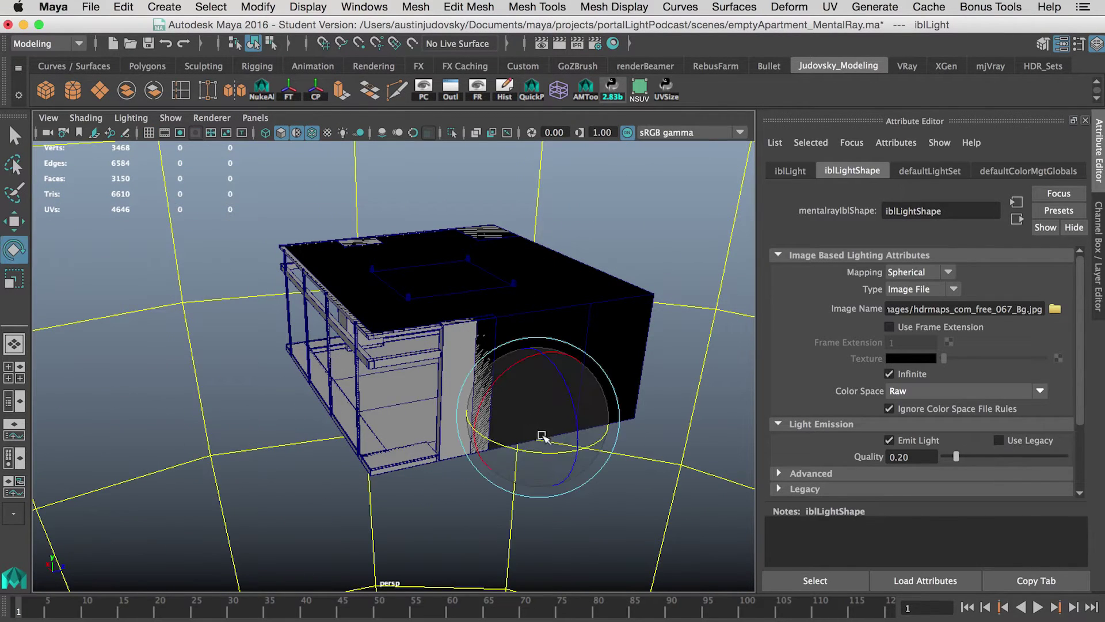
{"action": "key", "text": "space"}
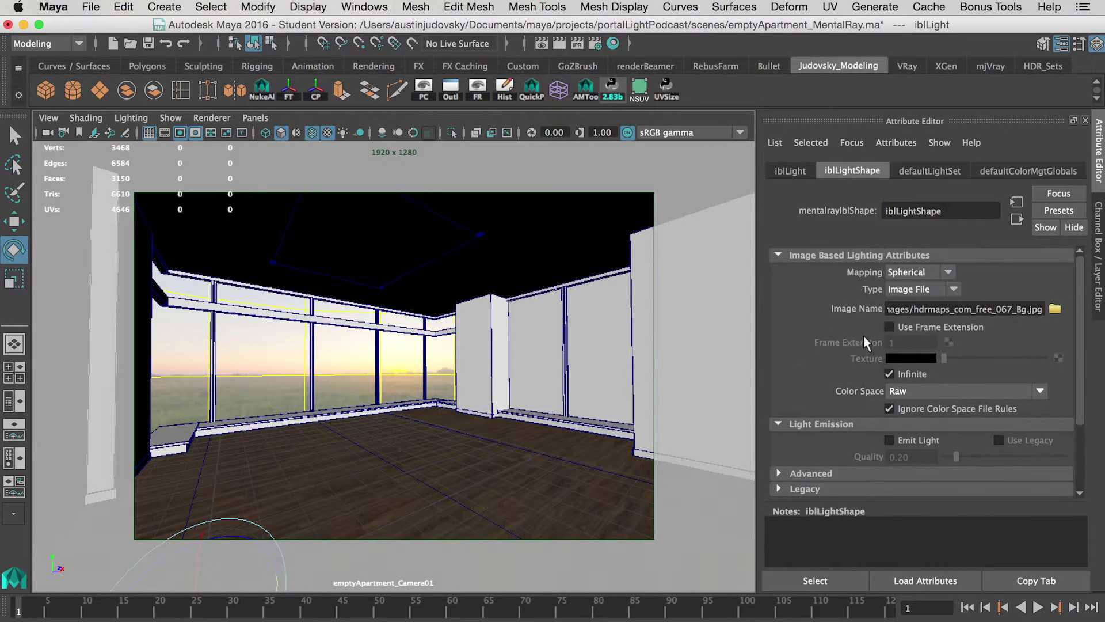
{"action": "left_click", "coordinate": [889, 441]}
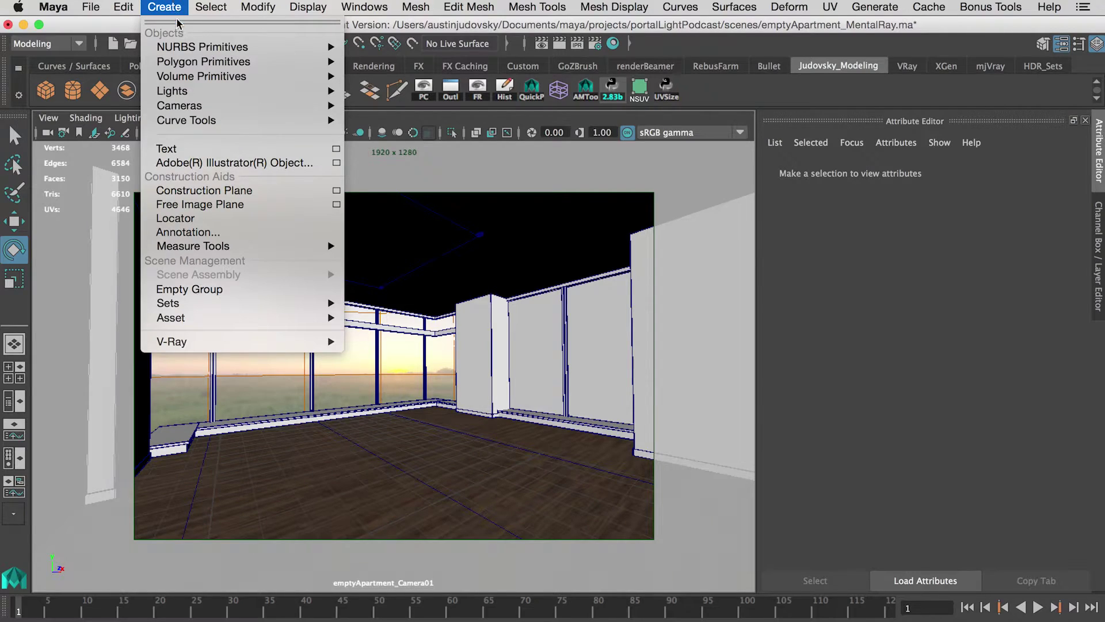
Create a directional keyLight and give it a warm peach colour sampled from the sunset sky.
{"action": "mouse_move", "coordinate": [188, 92]}
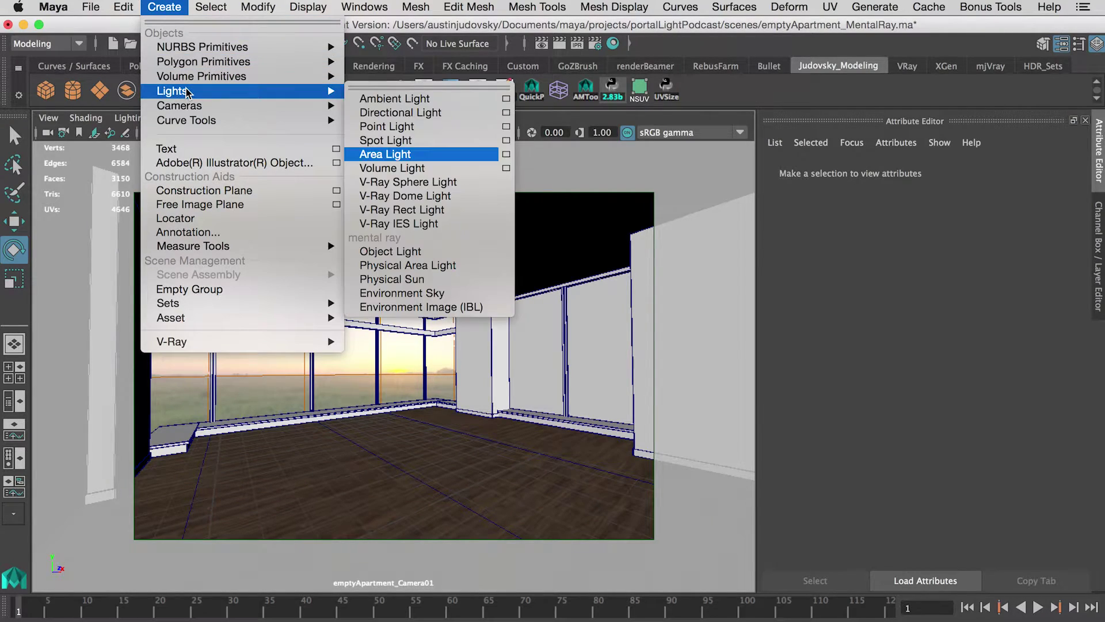
{"action": "left_click", "coordinate": [414, 113]}
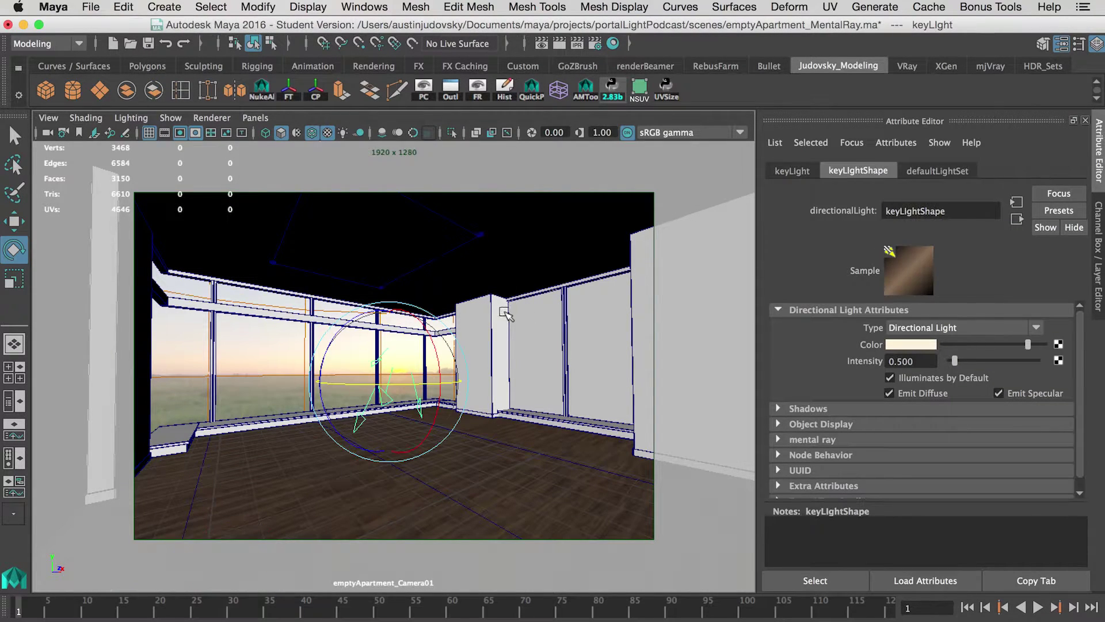
{"action": "left_click", "coordinate": [261, 345]}
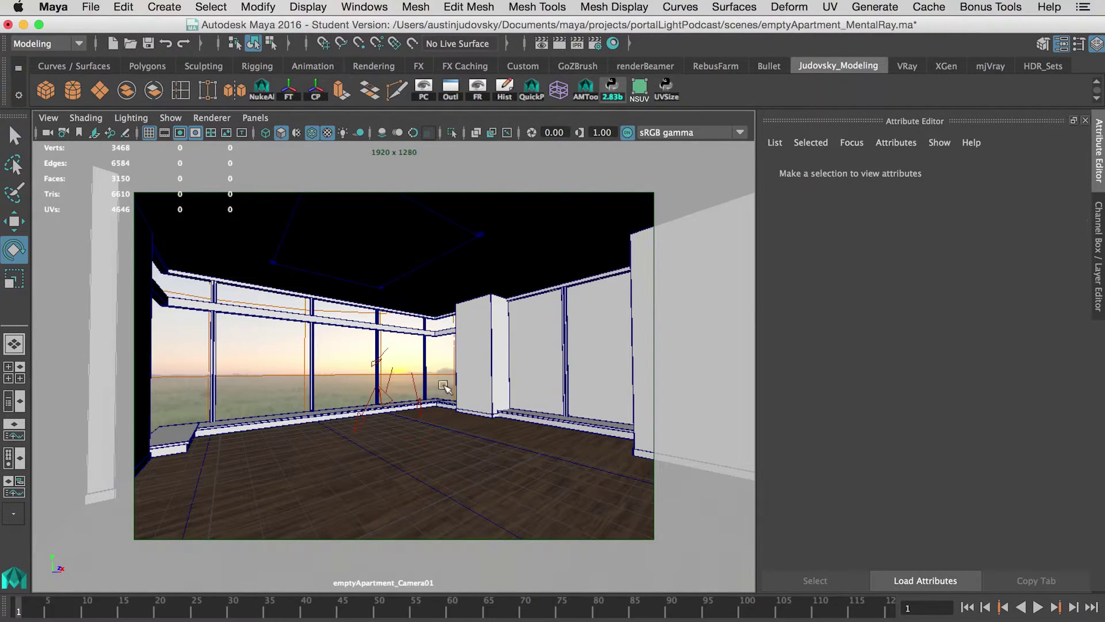
{"action": "left_click", "coordinate": [394, 386]}
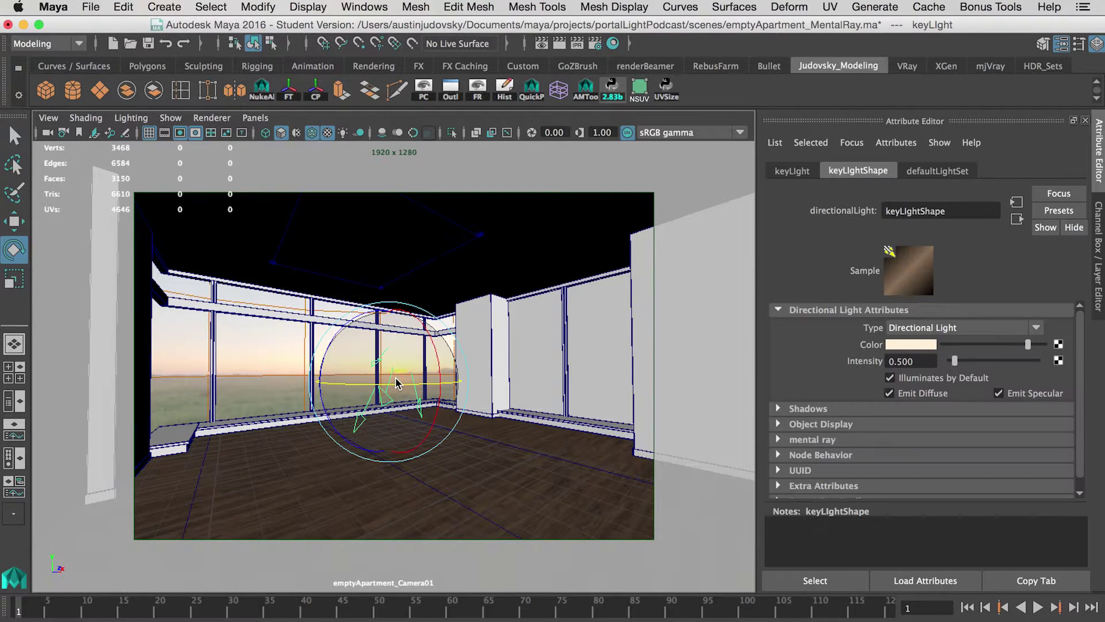
{"action": "key", "text": "w"}
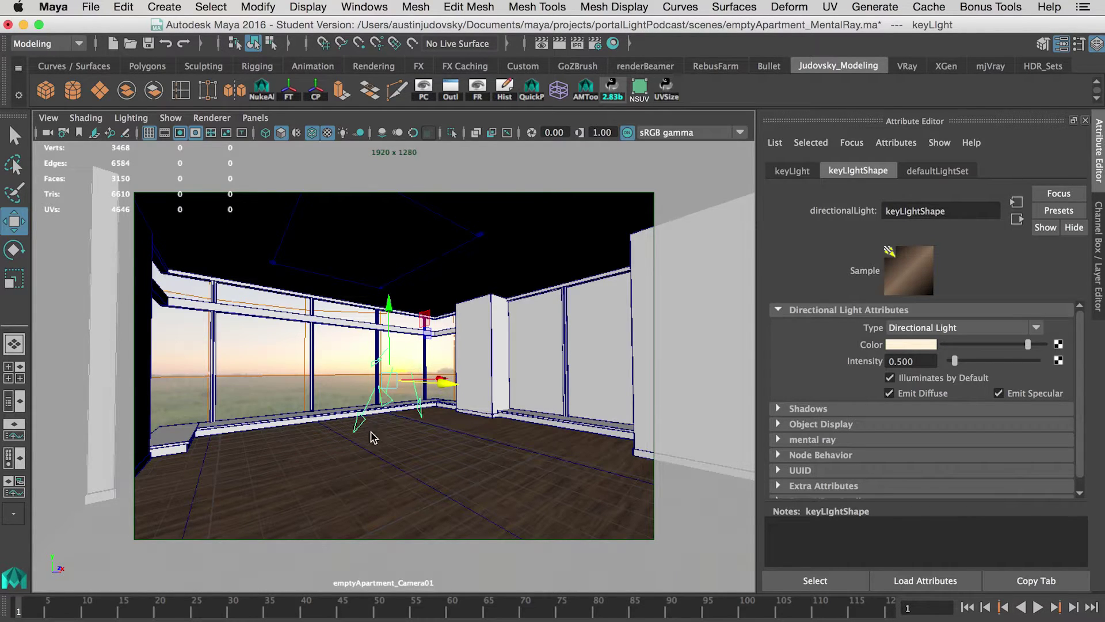
{"action": "left_click", "coordinate": [914, 344]}
{"action": "left_click_drag", "start_coordinate": [838, 315], "coordinate": [361, 354]}
Check the key light's Raytrace Shadow Attributes, then bring the Render View image forward.
{"action": "left_click", "coordinate": [809, 406]}
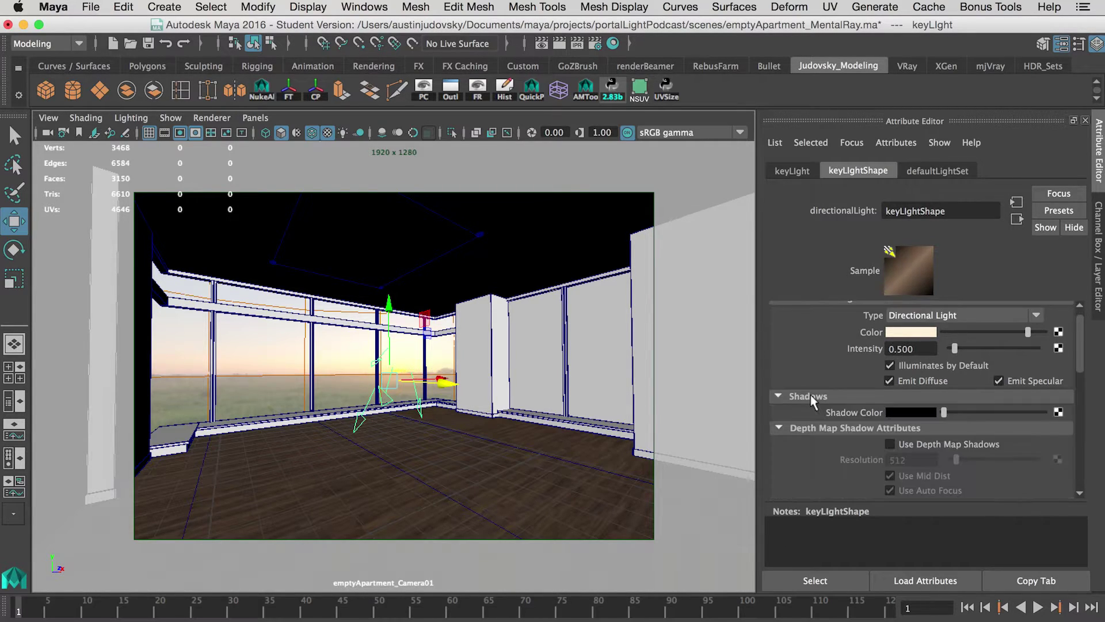
{"action": "scroll", "coordinate": [810, 395], "scroll_direction": "down", "scroll_amount": 6}
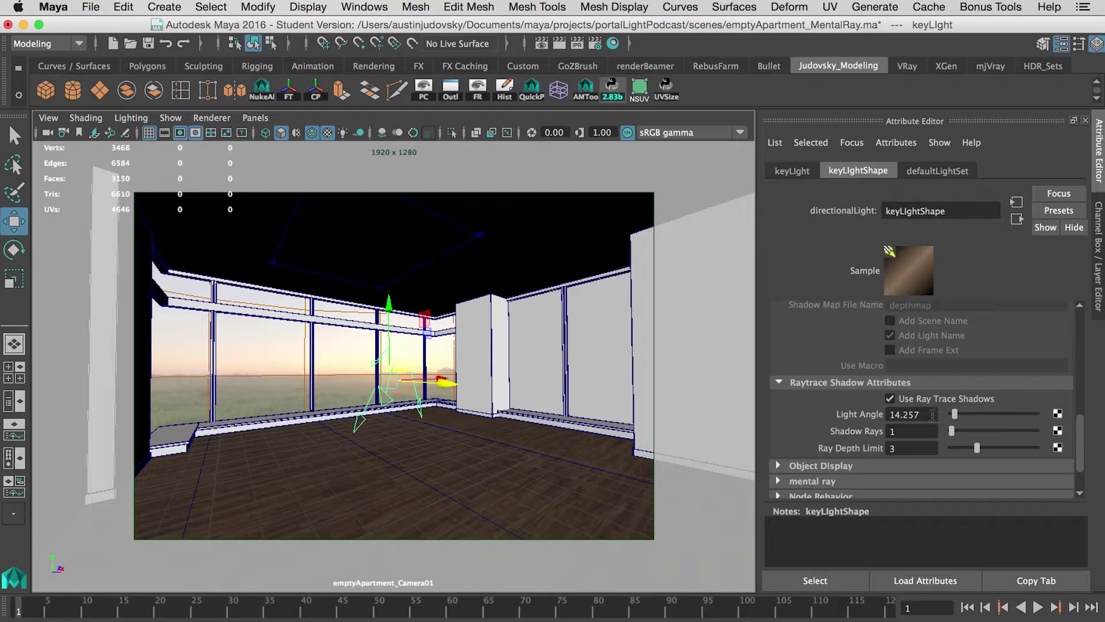
{"action": "scroll", "coordinate": [927, 414], "scroll_direction": "down", "scroll_amount": 2}
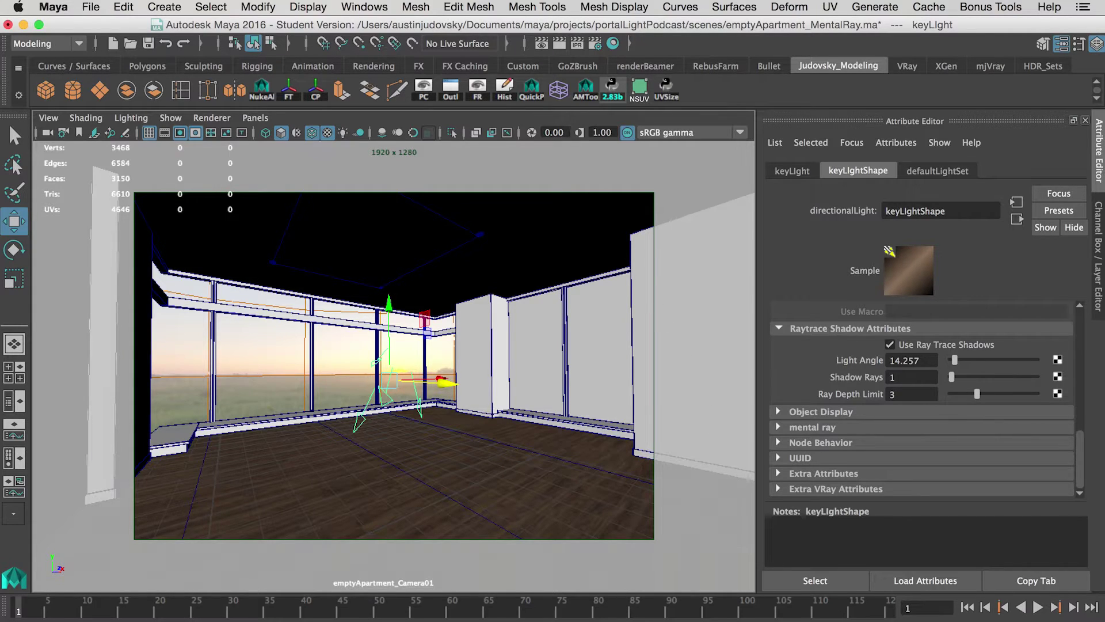
{"action": "left_click", "coordinate": [786, 612]}
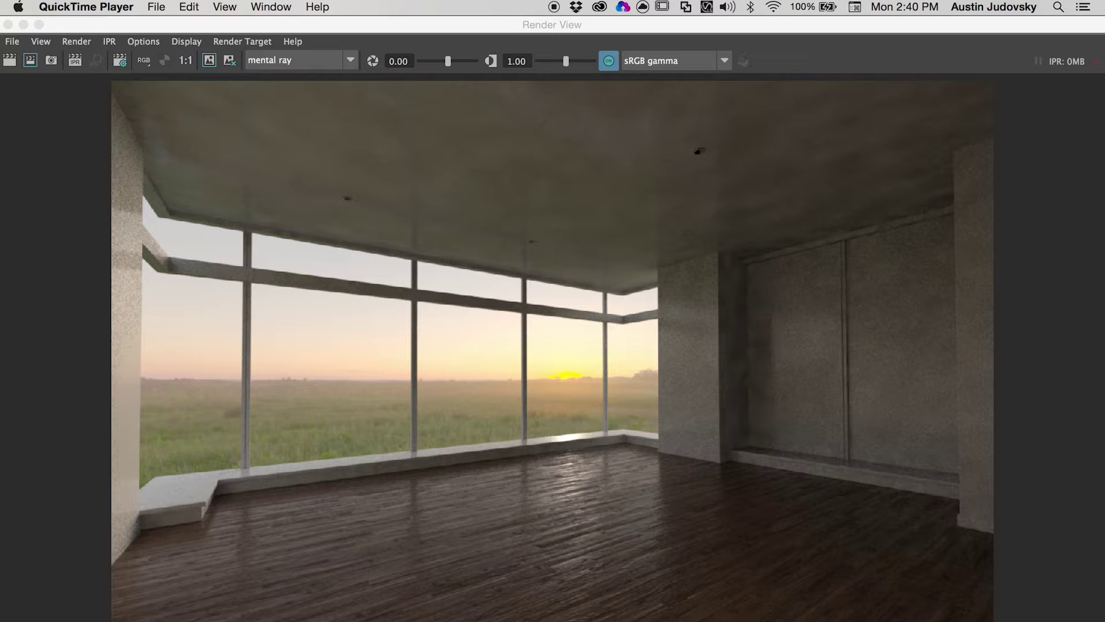
Switch from the Render View back to Maya's main window.
{"action": "key", "text": "super+Tab"}
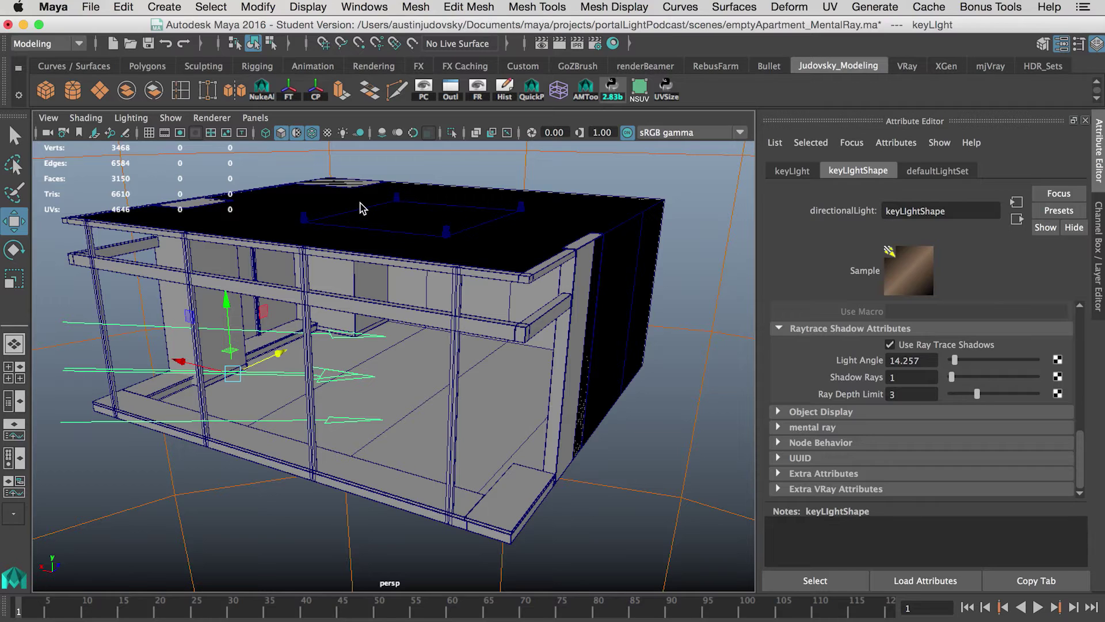
Create an area light and move, scale and rotate it toward the apartment's glass front.
{"action": "left_click", "coordinate": [165, 7]}
{"action": "mouse_move", "coordinate": [311, 91]}
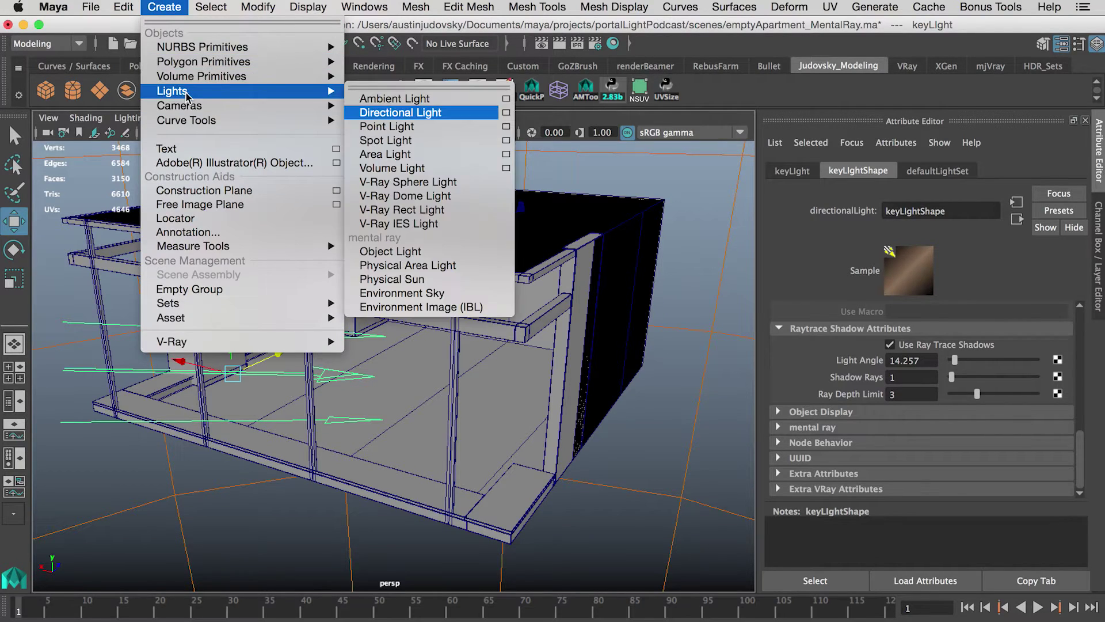
{"action": "left_click", "coordinate": [385, 153]}
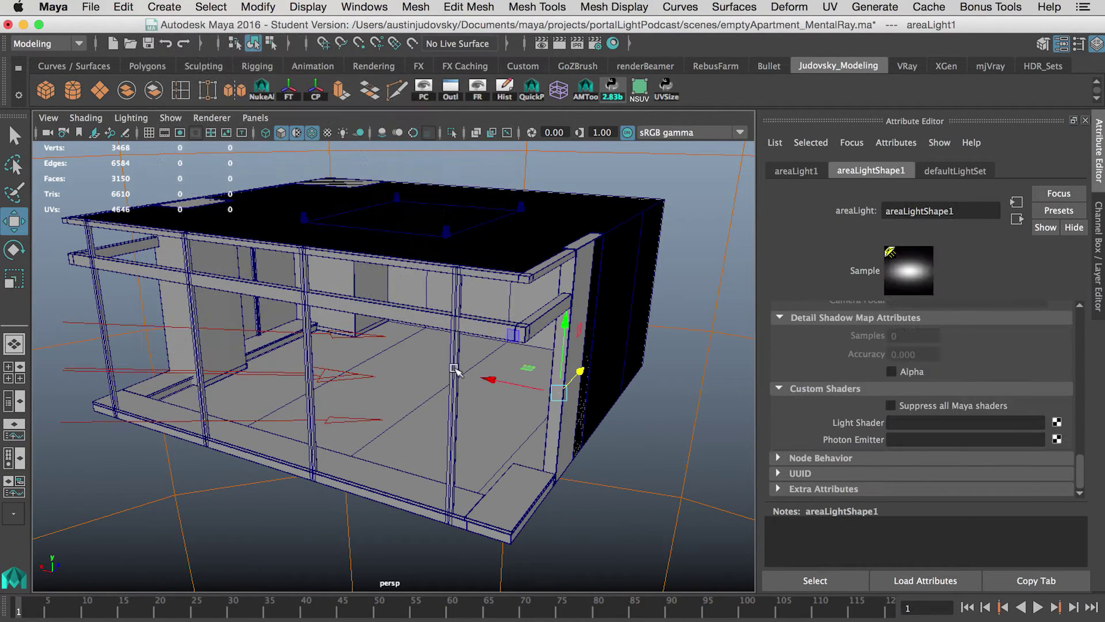
{"action": "scroll", "coordinate": [328, 320], "scroll_direction": "down", "scroll_amount": 5}
{"action": "mouse_move", "coordinate": [328, 318]}
{"action": "left_mouse_down"}
{"action": "mouse_move", "coordinate": [340, 304]}
{"action": "mouse_move", "coordinate": [495, 308]}
{"action": "mouse_move", "coordinate": [442, 321]}
{"action": "mouse_move", "coordinate": [403, 300]}
{"action": "mouse_move", "coordinate": [345, 222]}
{"action": "mouse_move", "coordinate": [343, 299]}
{"action": "mouse_move", "coordinate": [321, 338]}
{"action": "left_mouse_up"}
{"action": "key", "text": "r"}
{"action": "scroll", "coordinate": [403, 299], "scroll_direction": "up", "scroll_amount": 5}
{"action": "key", "text": "e"}
{"action": "scroll", "coordinate": [415, 276], "scroll_direction": "down", "scroll_amount": 5}
{"action": "key", "text": "w"}
Set the area light's Scale Y to 143.417 and widen Scale X to span the window wall.
{"action": "key", "text": "ctrl+a"}
{"action": "left_click", "coordinate": [998, 270]}
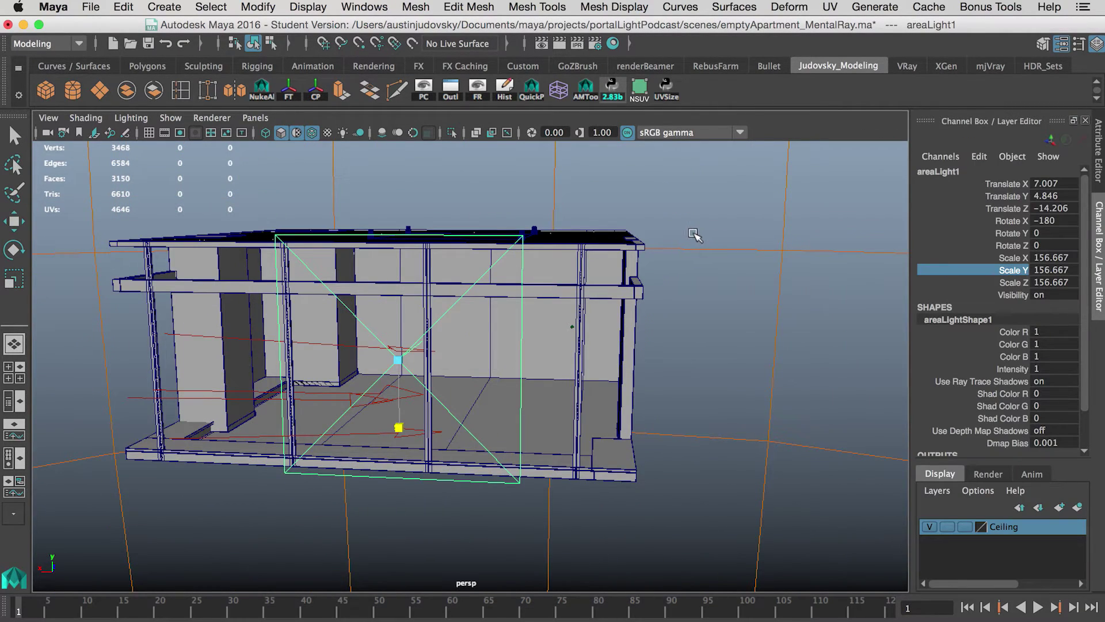
{"action": "middle_click_drag", "start_coordinate": [698, 234], "coordinate": [690, 231]}
{"action": "left_click", "coordinate": [1013, 257]}
{"action": "middle_click_drag", "start_coordinate": [595, 248], "coordinate": [748, 291]}
Turn on Use Light Shape in the area light's mental ray settings.
{"action": "key", "text": "ctrl+a"}
{"action": "scroll", "coordinate": [854, 307], "scroll_direction": "up", "scroll_amount": 15}
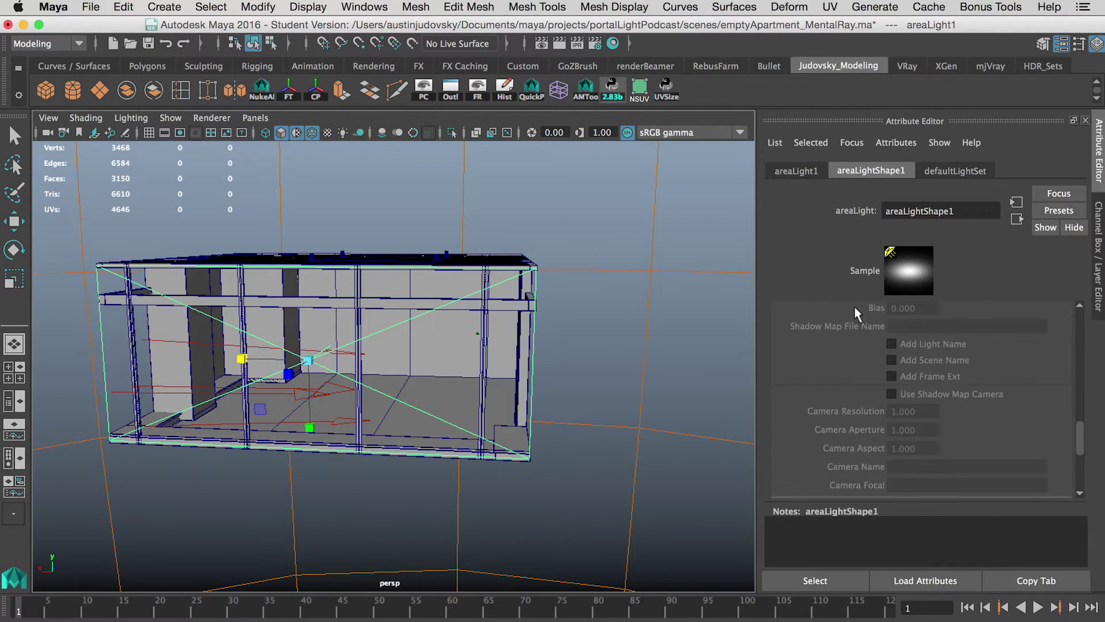
{"action": "scroll", "coordinate": [854, 313], "scroll_direction": "up", "scroll_amount": 3}
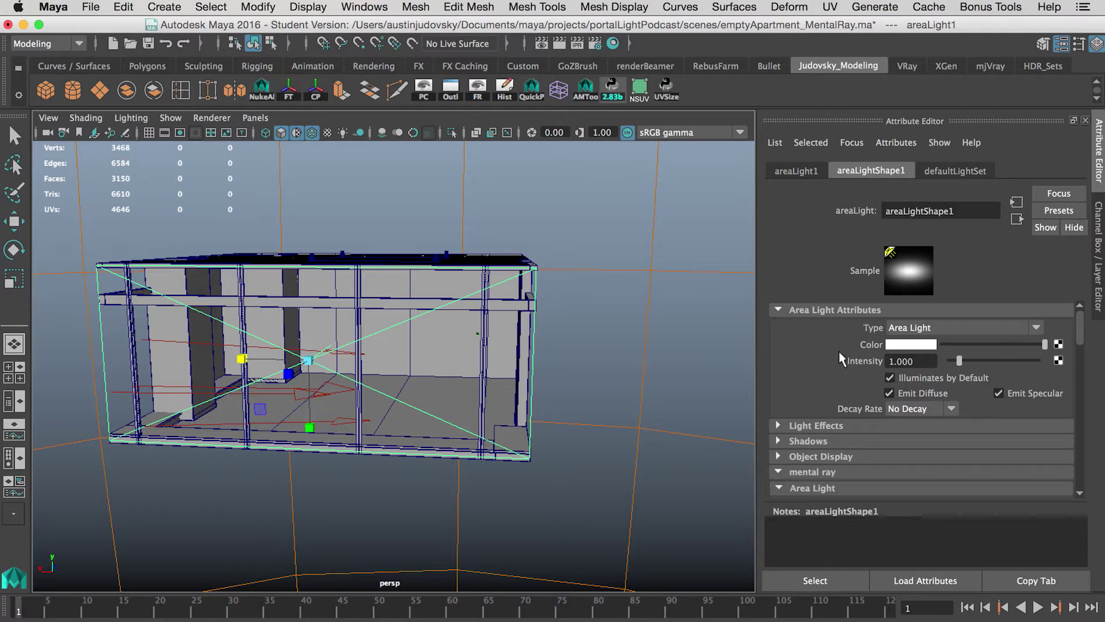
{"action": "scroll", "coordinate": [864, 363], "scroll_direction": "down", "scroll_amount": 6}
{"action": "left_click", "coordinate": [890, 366]}
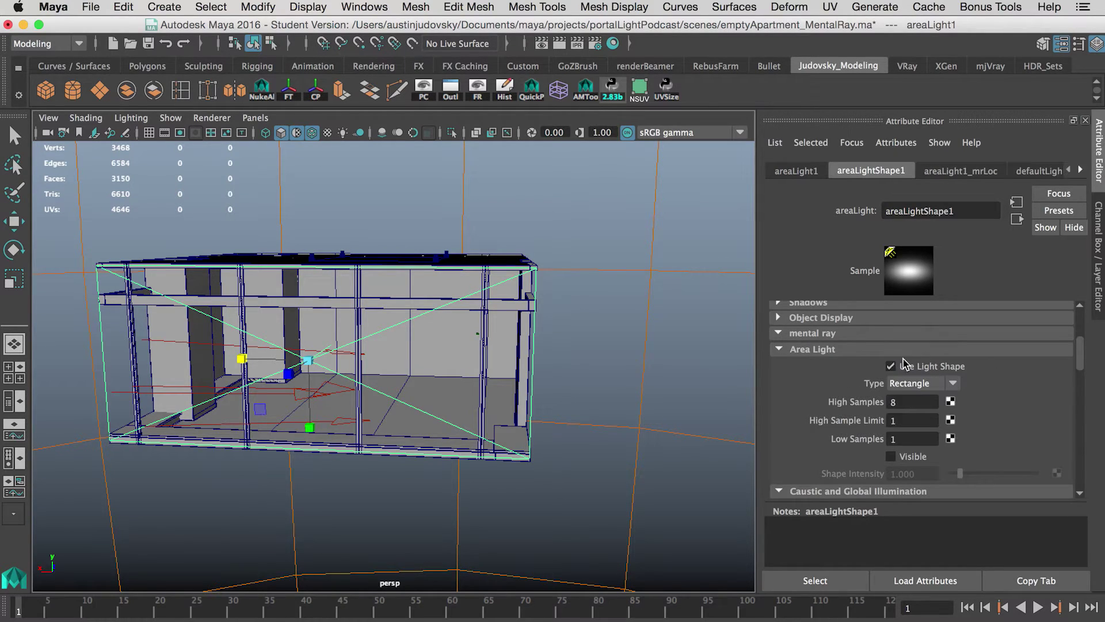
Assign a mia_portal_light shader as the area light's Light Shader.
{"action": "scroll", "coordinate": [840, 362], "scroll_direction": "up", "scroll_amount": 5}
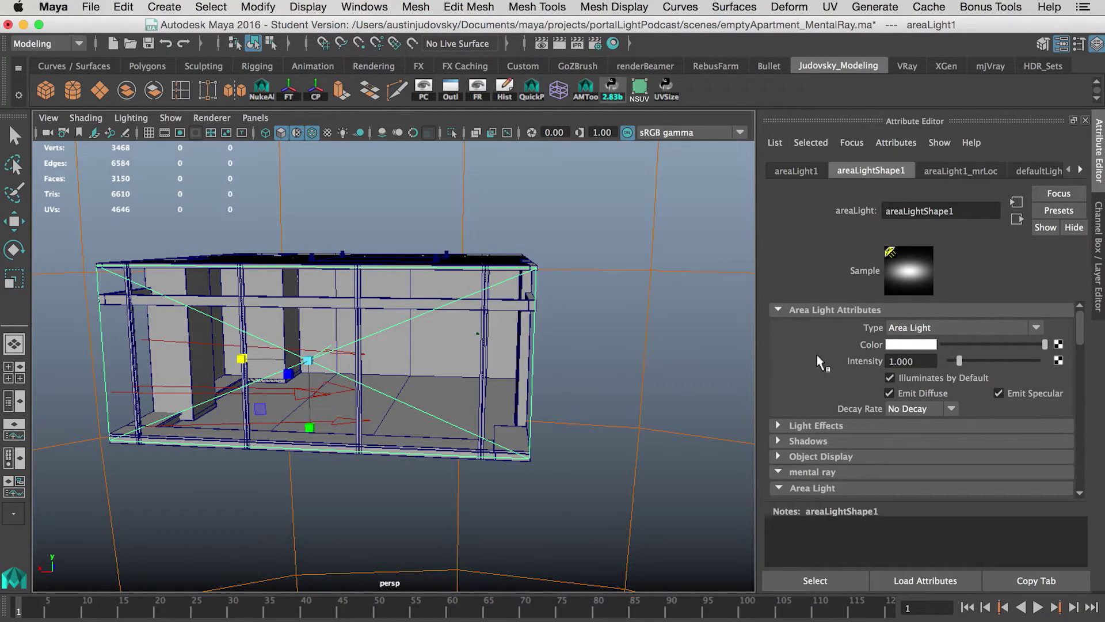
{"action": "scroll", "coordinate": [814, 355], "scroll_direction": "down", "scroll_amount": 10}
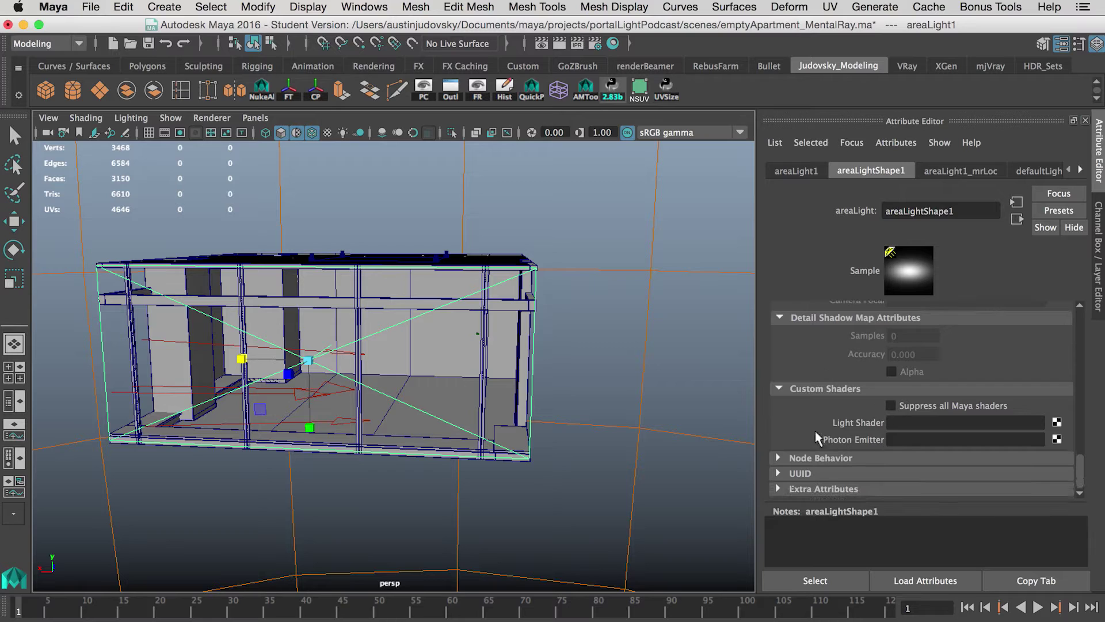
{"action": "left_click", "coordinate": [1058, 424]}
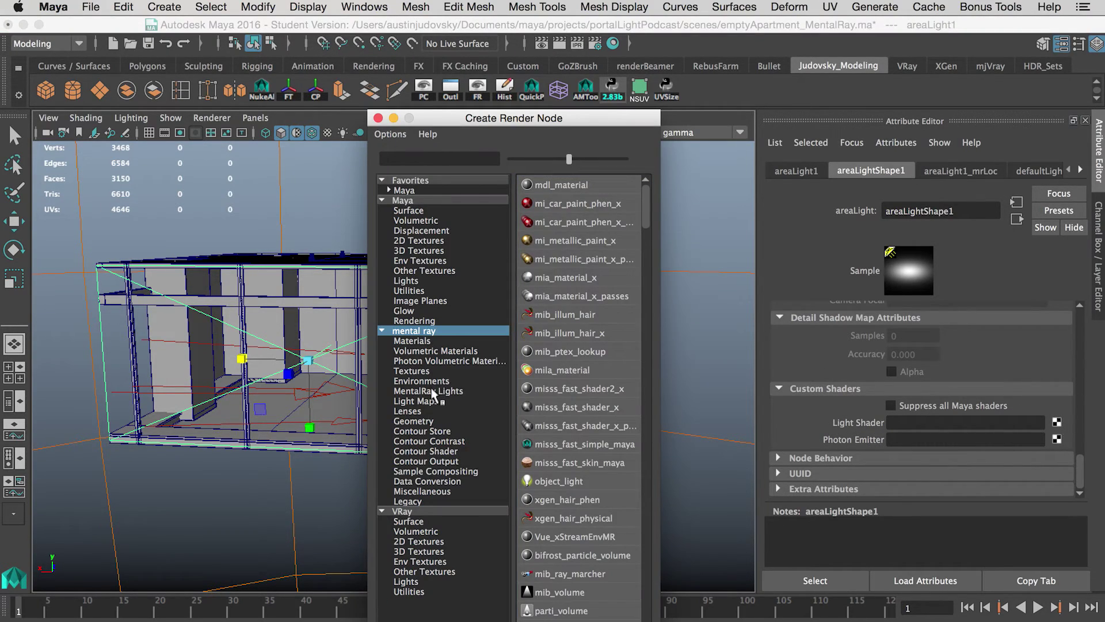
{"action": "left_click", "coordinate": [435, 391]}
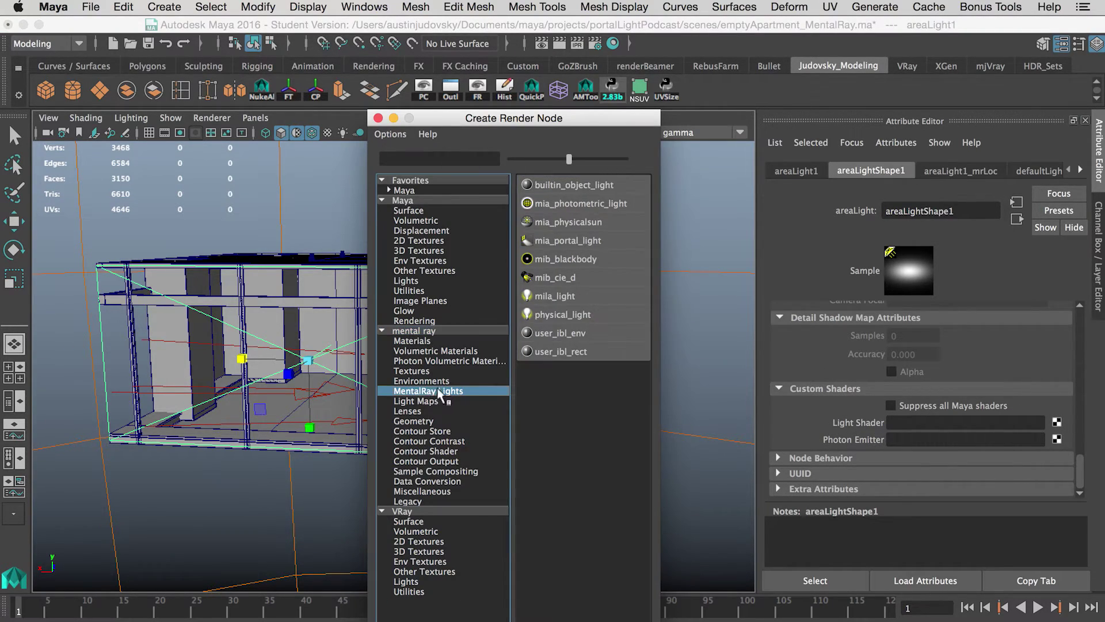
{"action": "left_click", "coordinate": [568, 241]}
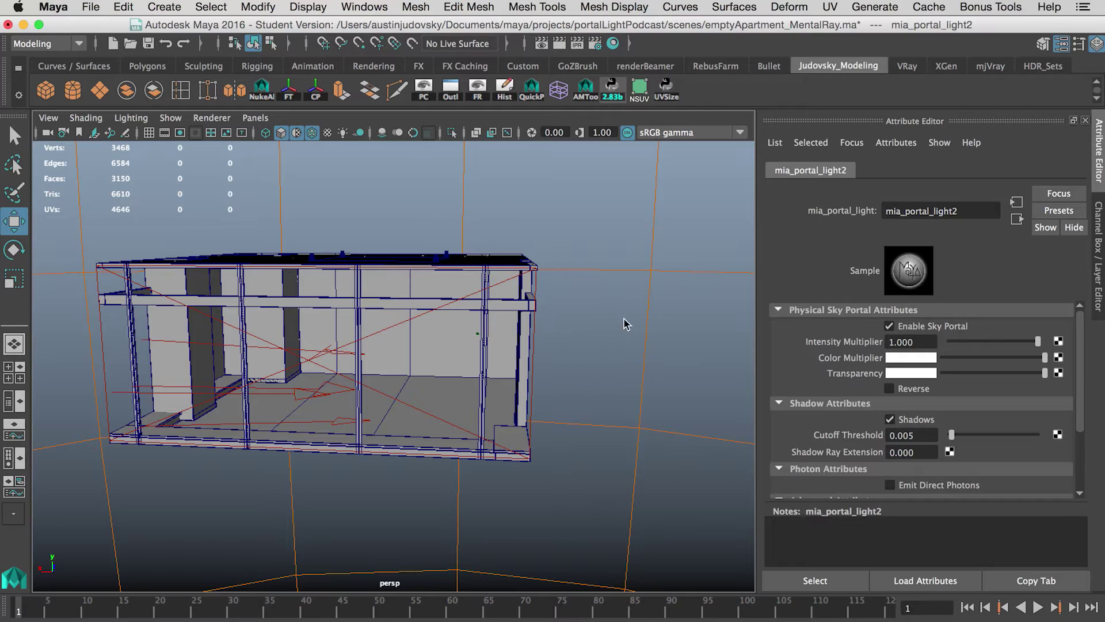
Orbit the view so the apartment's open framed side faces the camera.
{"action": "left_click_drag", "start_coordinate": [627, 320], "coordinate": [361, 297], "text": "alt"}
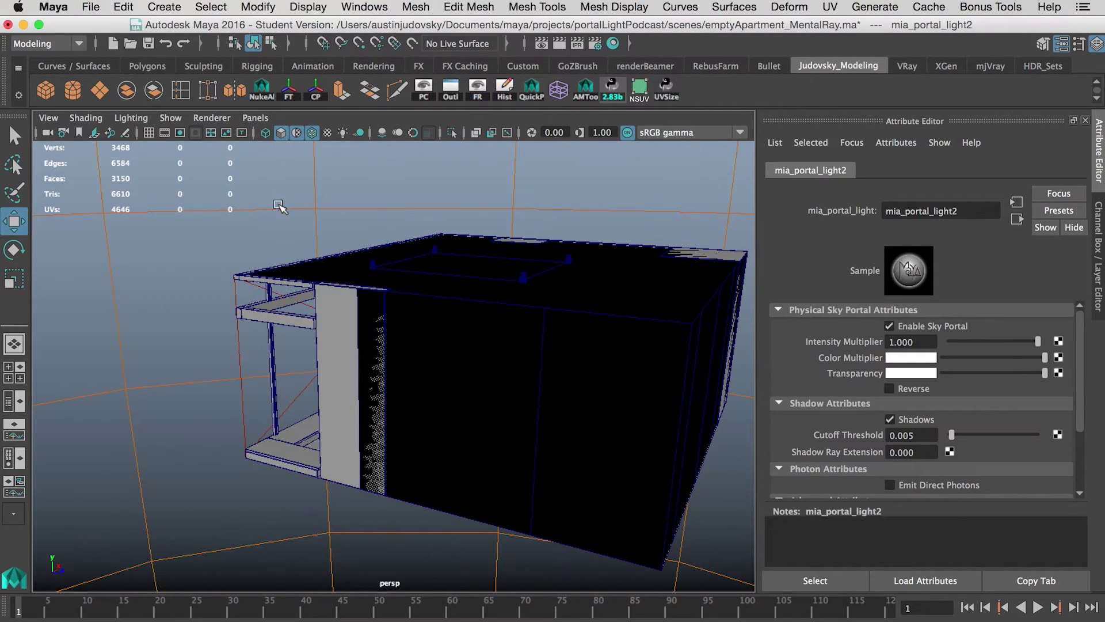
{"action": "left_click_drag", "start_coordinate": [267, 207], "coordinate": [278, 262], "text": "alt"}
{"action": "left_click_drag", "start_coordinate": [429, 308], "coordinate": [498, 307], "text": "alt"}
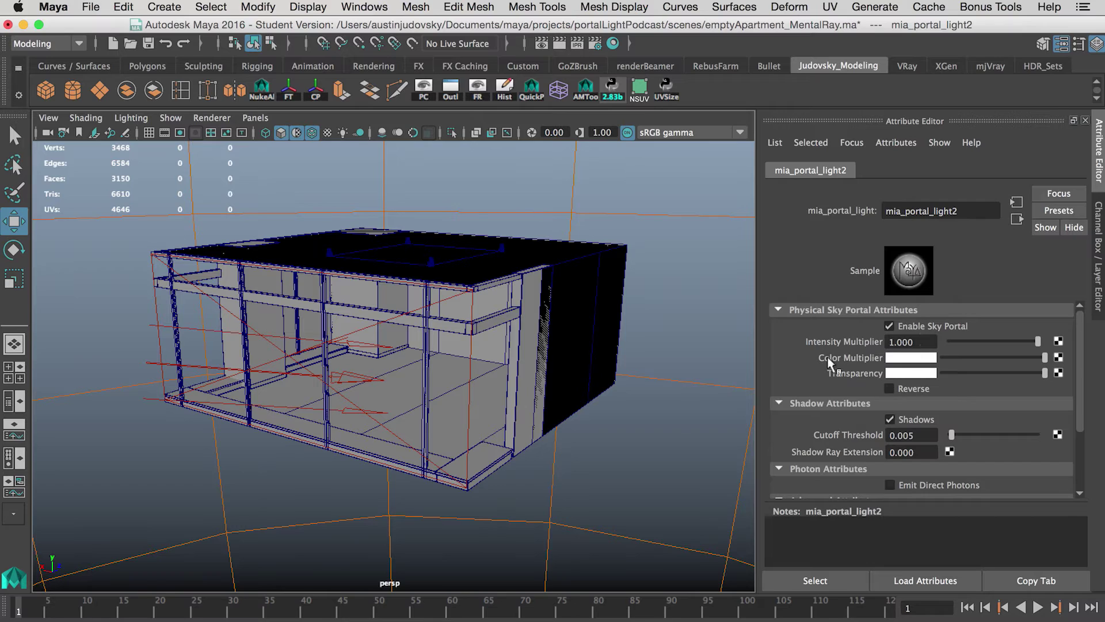
Set the portal light's Intensity Multiplier to 2.
{"action": "double_click", "coordinate": [923, 342]}
{"action": "type", "text": "2"}
{"action": "key", "text": "Return"}
{"action": "scroll", "coordinate": [819, 403], "scroll_direction": "down", "scroll_amount": 3}
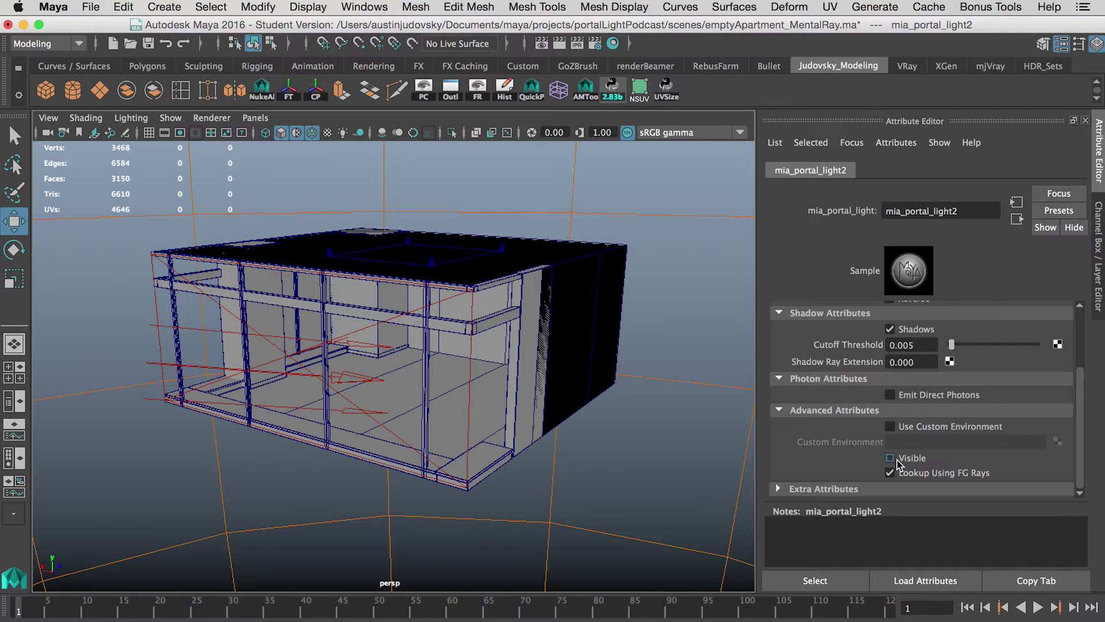